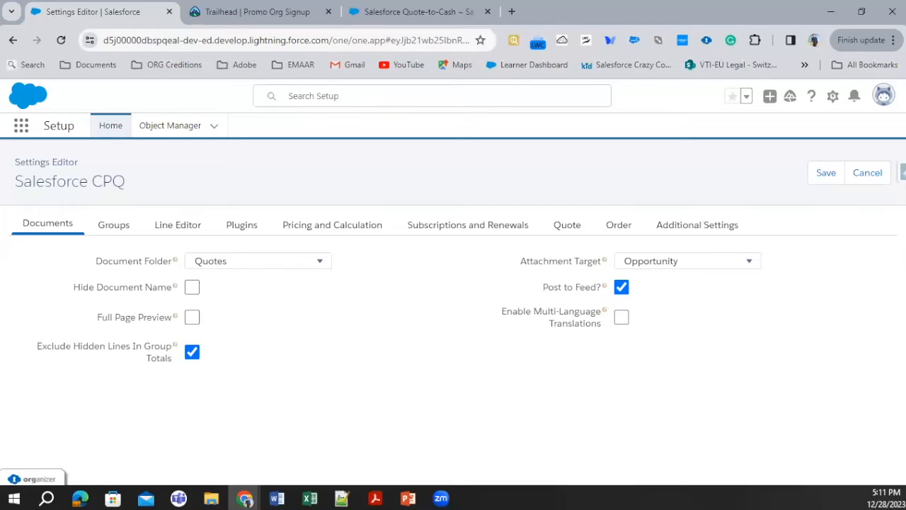
Step: Review the Groups and Line Editor settings, reading the field help and the Actions Column Placement options
{"action": "left_click", "coordinate": [108, 232]}
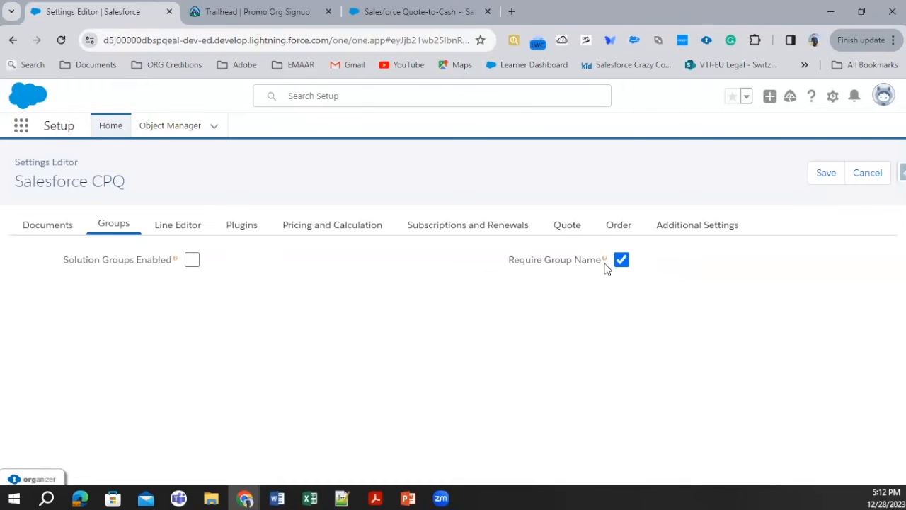
{"action": "mouse_move", "coordinate": [606, 261]}
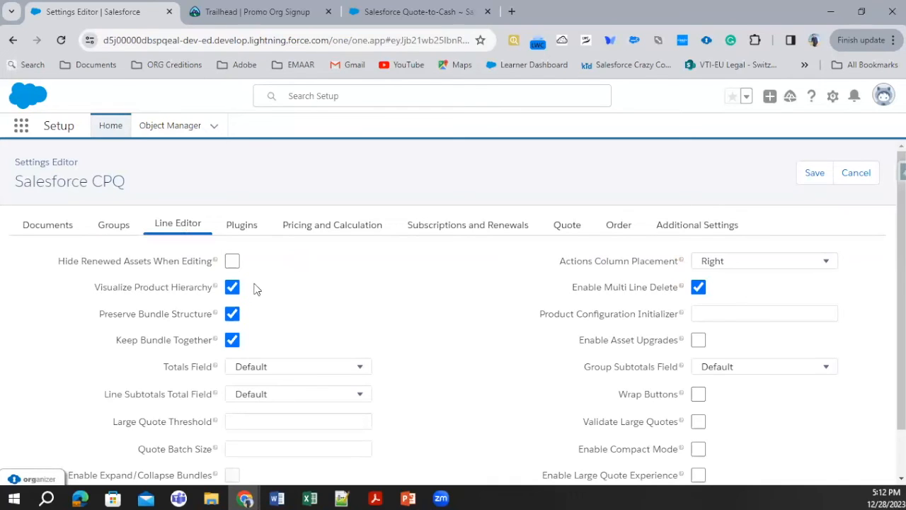
{"action": "scroll", "coordinate": [258, 298], "scroll_direction": "down", "scroll_amount": 1}
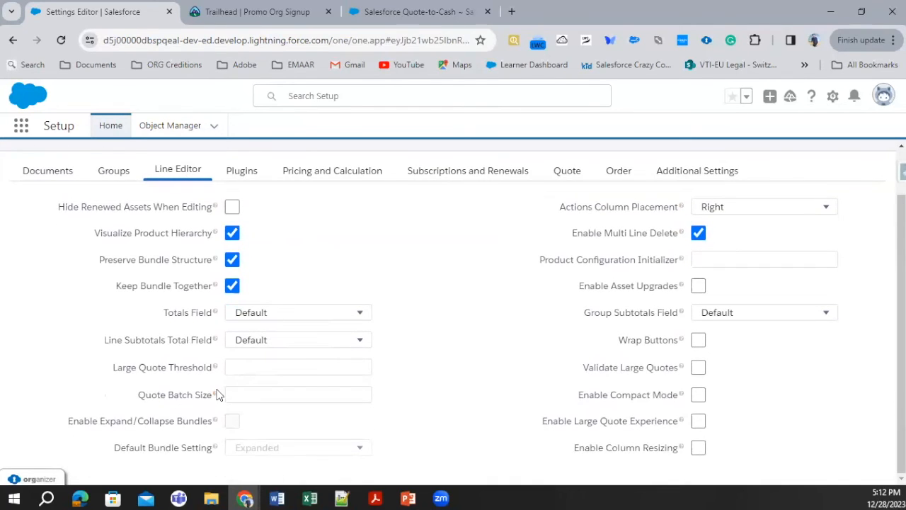
{"action": "mouse_move", "coordinate": [214, 395]}
{"action": "mouse_move", "coordinate": [214, 206]}
{"action": "mouse_move", "coordinate": [213, 261]}
{"action": "left_click", "coordinate": [729, 209]}
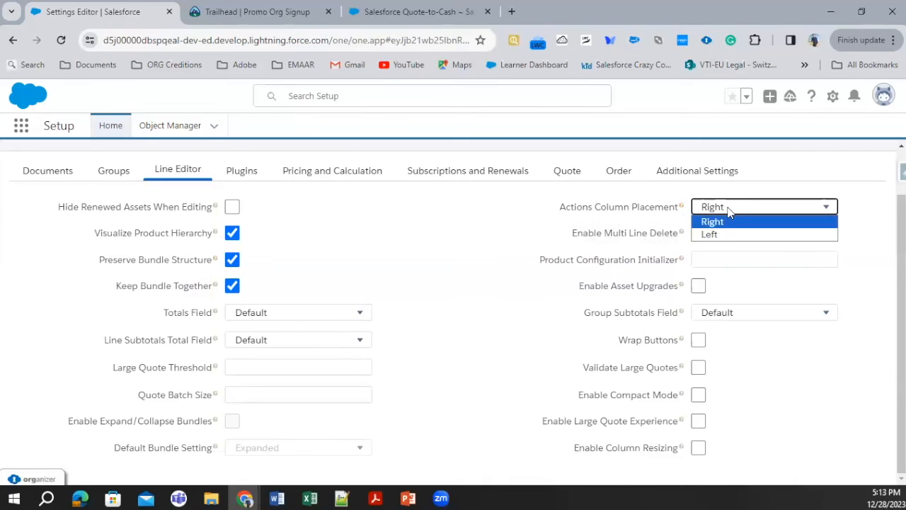
{"action": "left_click", "coordinate": [684, 206]}
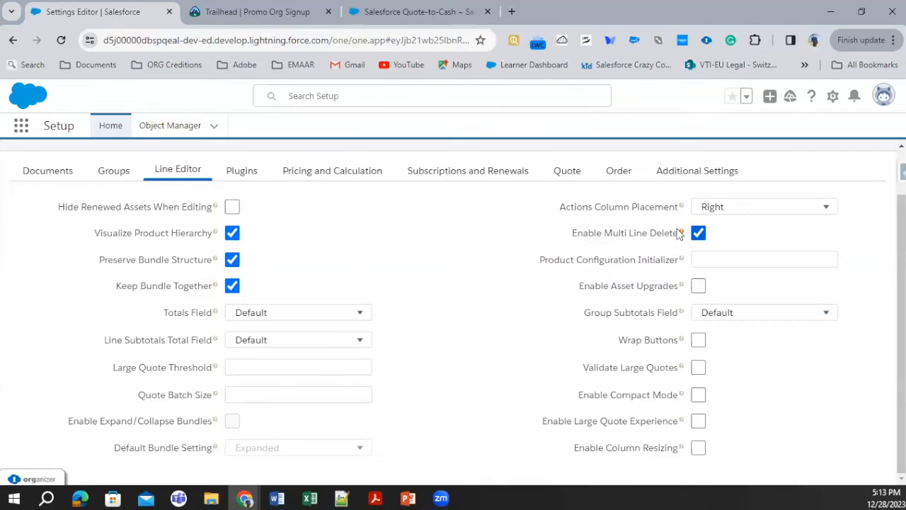
{"action": "mouse_move", "coordinate": [681, 237]}
Step: Review the Plugins settings, reading help for the quote calculator, order management, electronic signature and product search plugins
{"action": "left_click", "coordinate": [248, 173]}
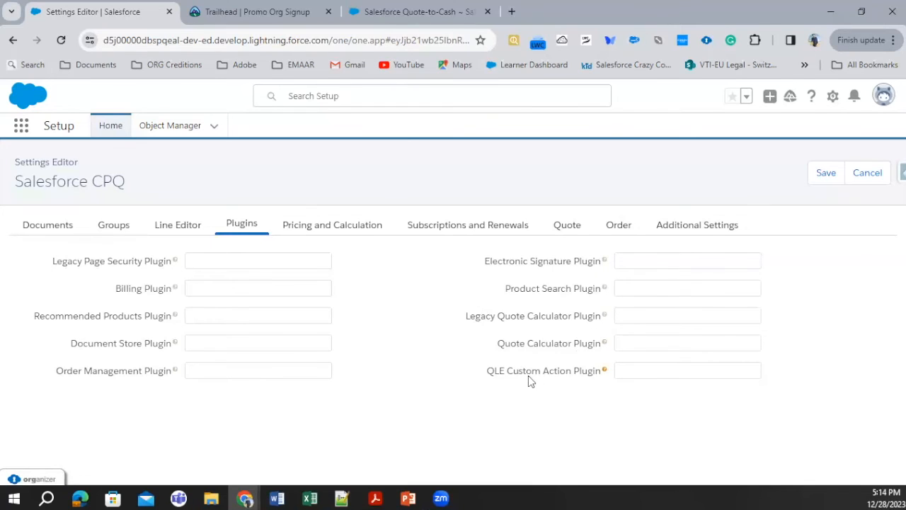
{"action": "left_click_drag", "start_coordinate": [538, 346], "coordinate": [628, 340]}
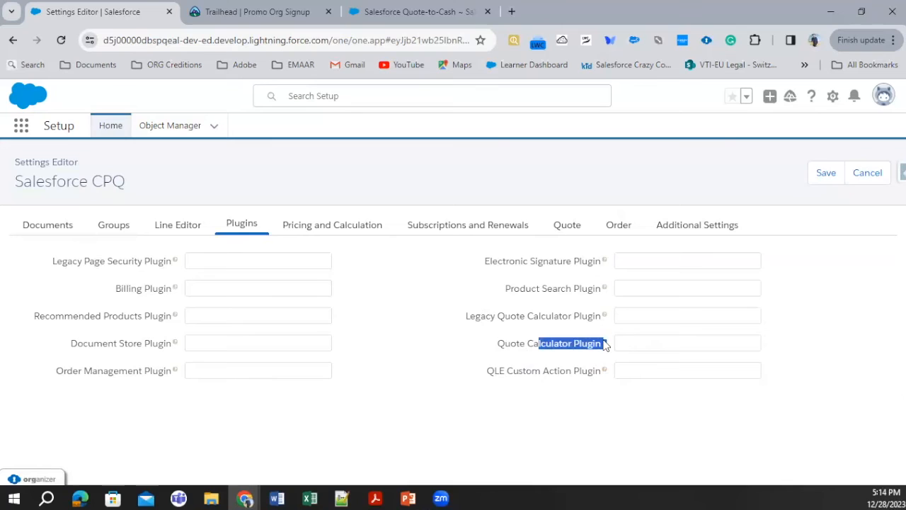
{"action": "mouse_move", "coordinate": [606, 346]}
{"action": "mouse_move", "coordinate": [174, 371]}
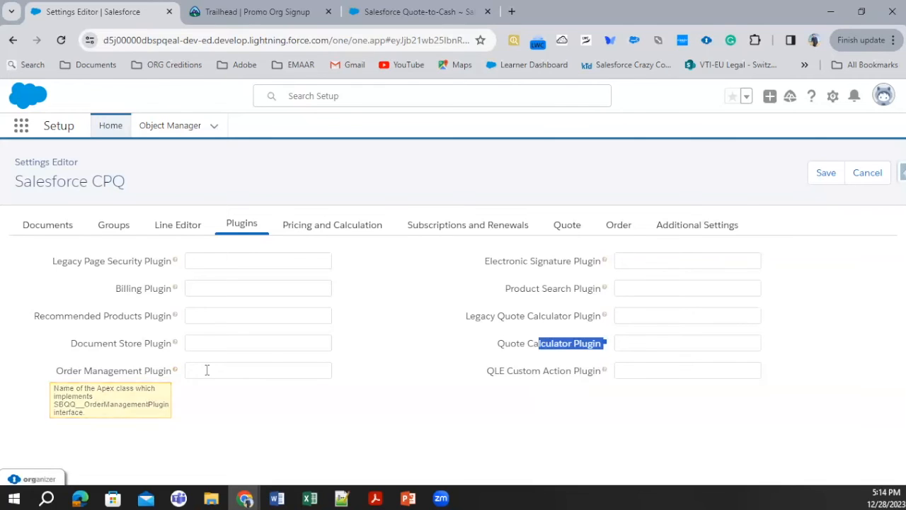
{"action": "left_click", "coordinate": [203, 372]}
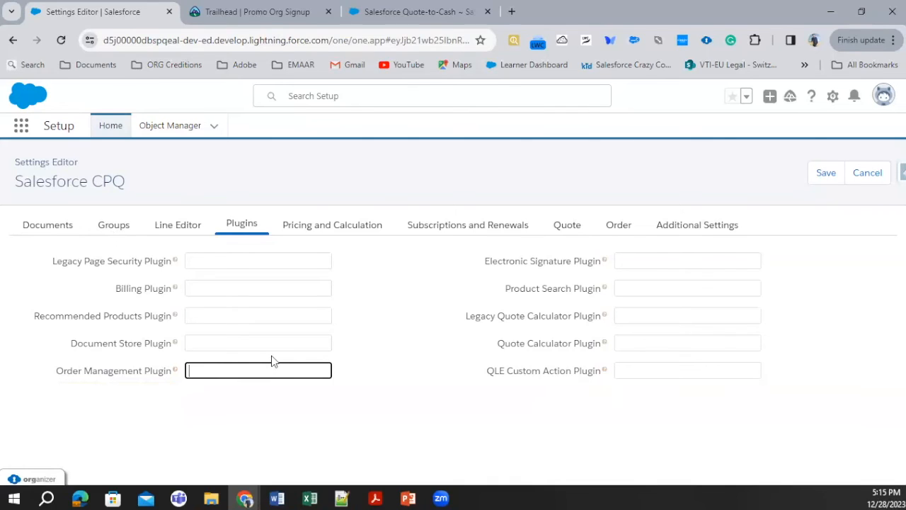
Step: Review the Pricing and Calculation settings and read the help for Enable Quick Calculate
{"action": "mouse_move", "coordinate": [606, 262]}
{"action": "mouse_move", "coordinate": [606, 289]}
{"action": "left_click", "coordinate": [332, 226]}
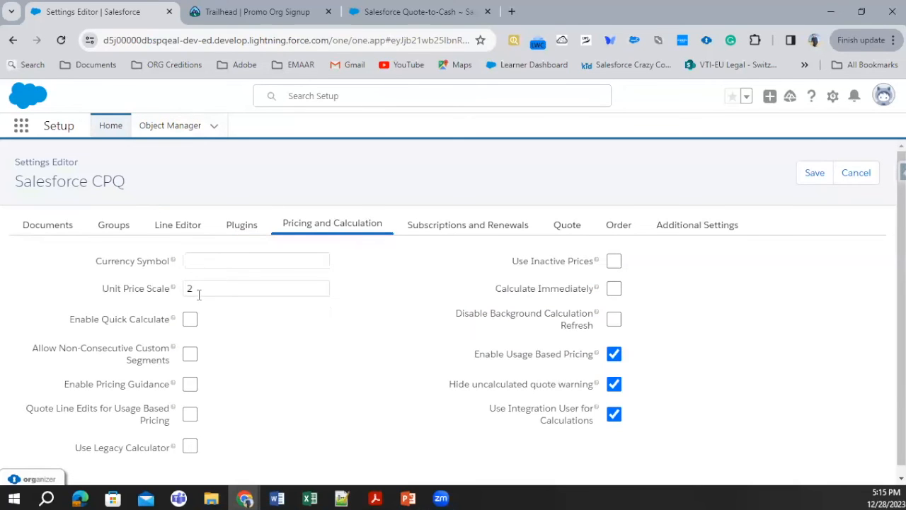
{"action": "scroll", "coordinate": [322, 346], "scroll_direction": "down", "scroll_amount": 1}
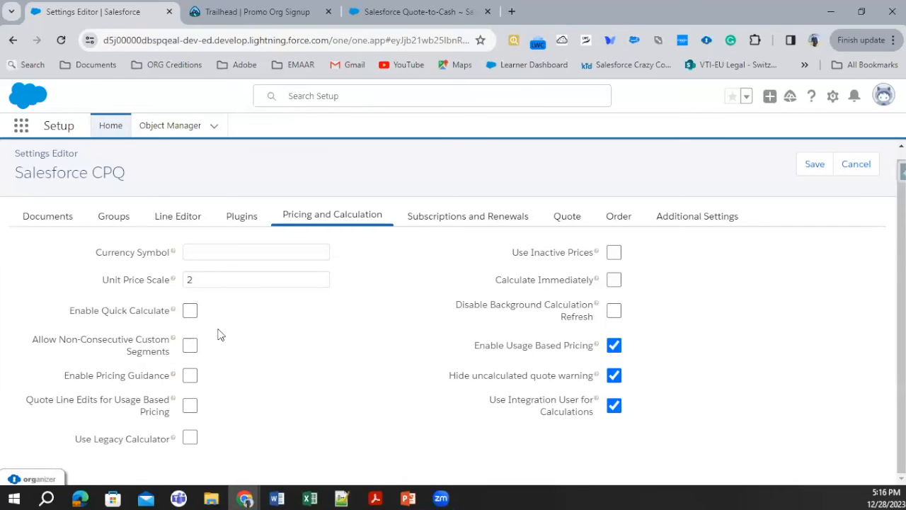
{"action": "mouse_move", "coordinate": [172, 311]}
Step: Review the Subscriptions and Renewals settings, including the options for Subscription Term Unit and Subscription Prorate Precision
{"action": "left_click", "coordinate": [457, 216]}
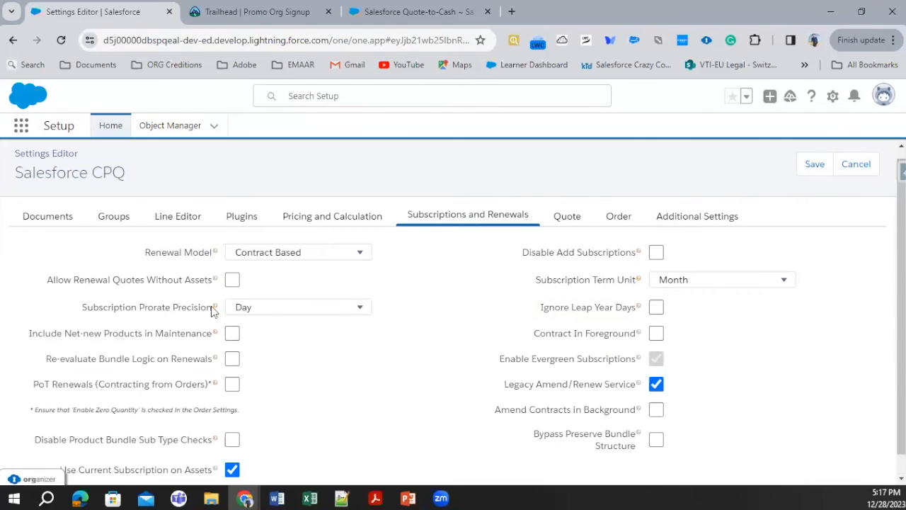
{"action": "mouse_move", "coordinate": [216, 310]}
{"action": "left_click", "coordinate": [712, 280]}
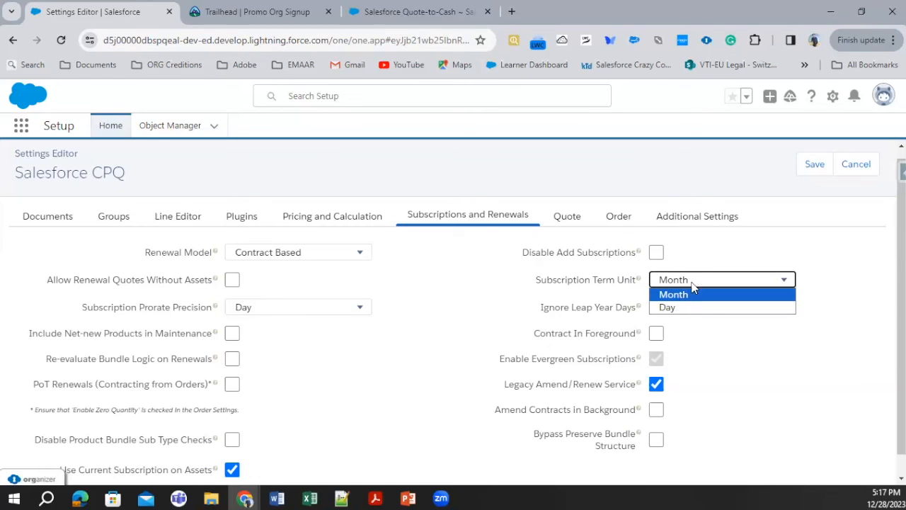
{"action": "left_click", "coordinate": [564, 263]}
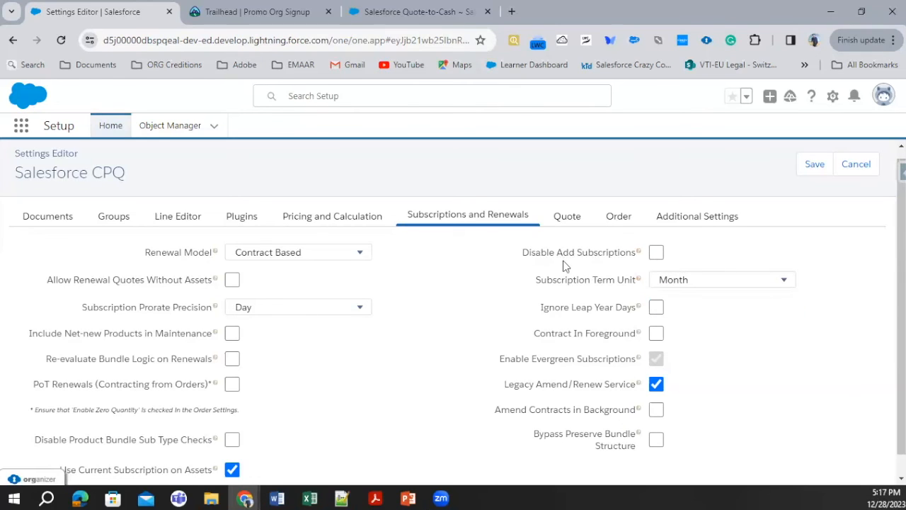
{"action": "left_click", "coordinate": [287, 308]}
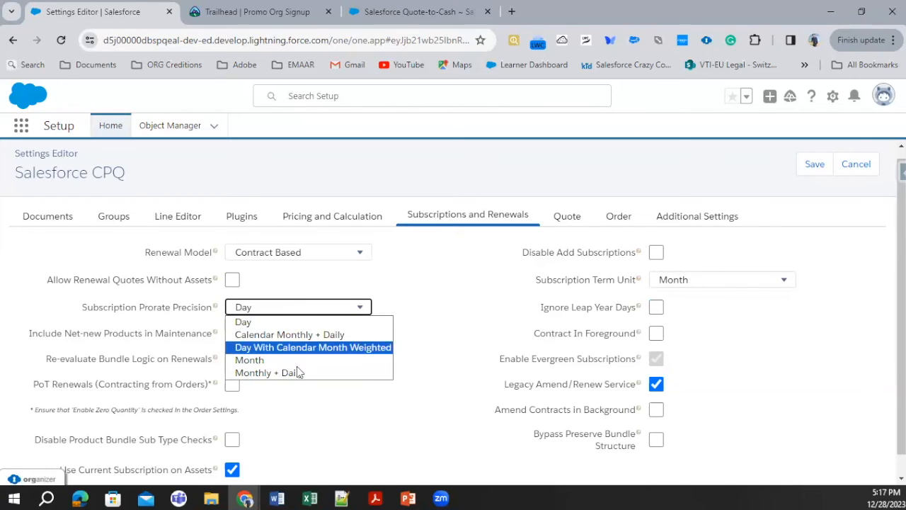
{"action": "left_click", "coordinate": [458, 312]}
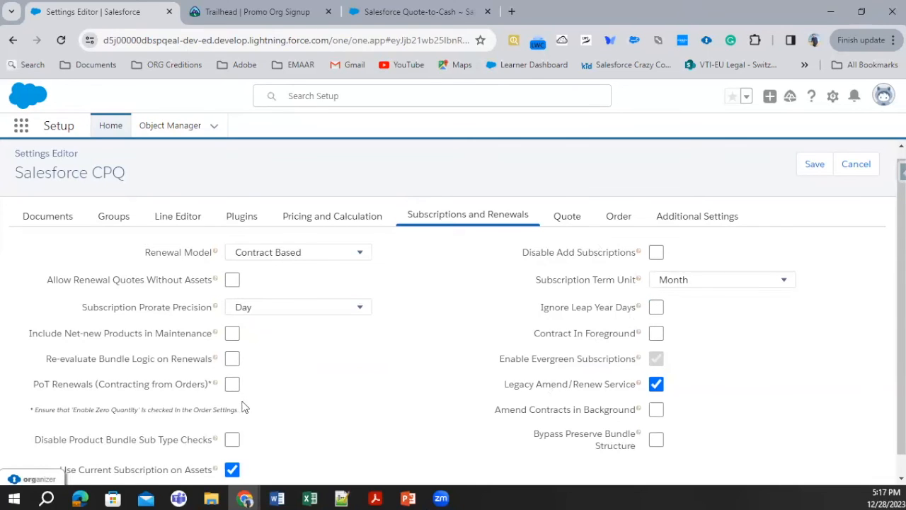
{"action": "scroll", "coordinate": [243, 404], "scroll_direction": "down", "scroll_amount": 1}
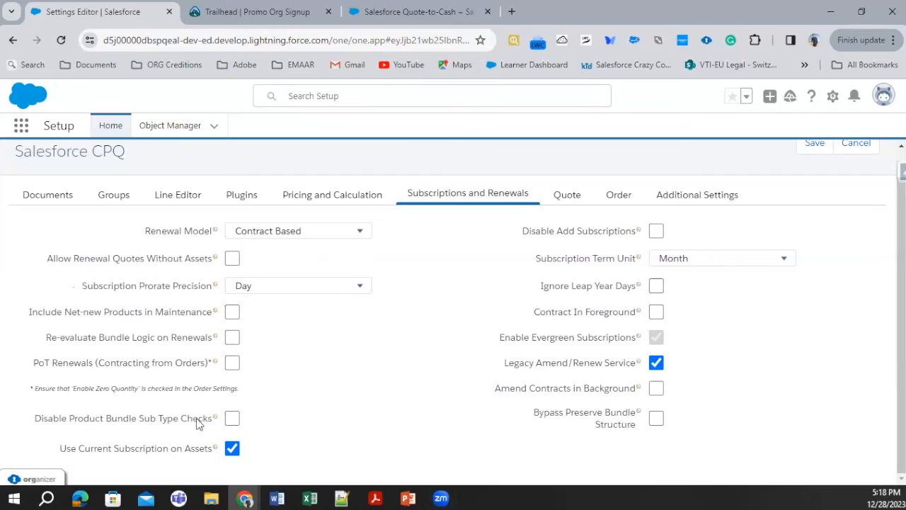
Step: Review the Quote settings, including Disable Initial Quote Sync and the default quote validity in days
{"action": "mouse_move", "coordinate": [215, 418]}
{"action": "left_click", "coordinate": [567, 195]}
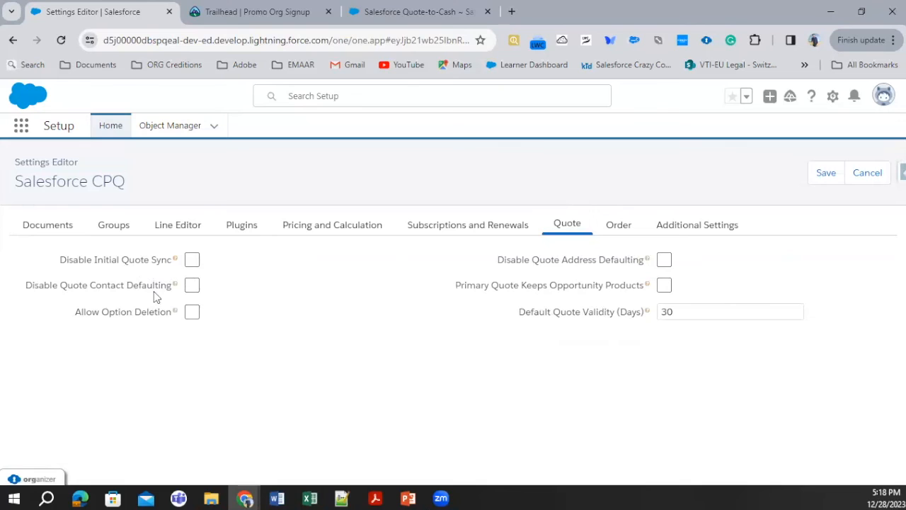
{"action": "mouse_move", "coordinate": [176, 260]}
{"action": "left_click", "coordinate": [719, 314]}
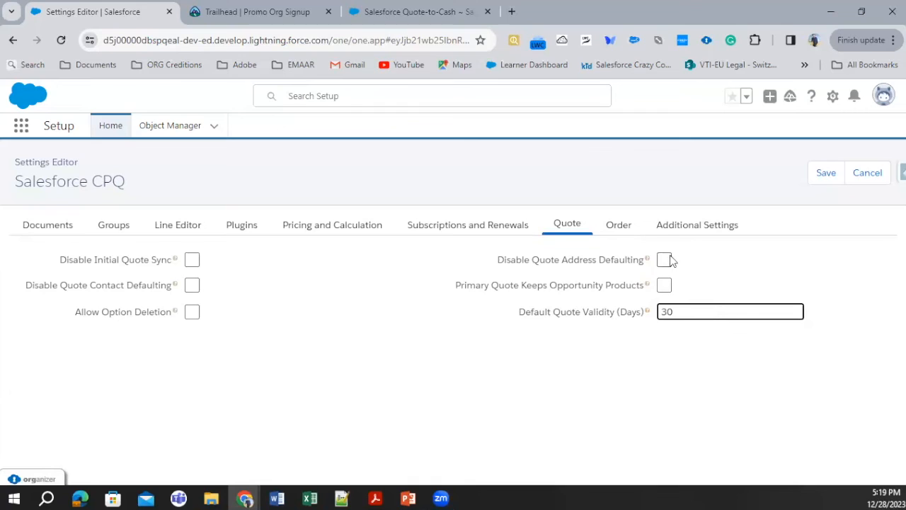
Step: Review the Order settings with the Default Order Start Date options, and enable Require Approved Quote
{"action": "left_click", "coordinate": [627, 231]}
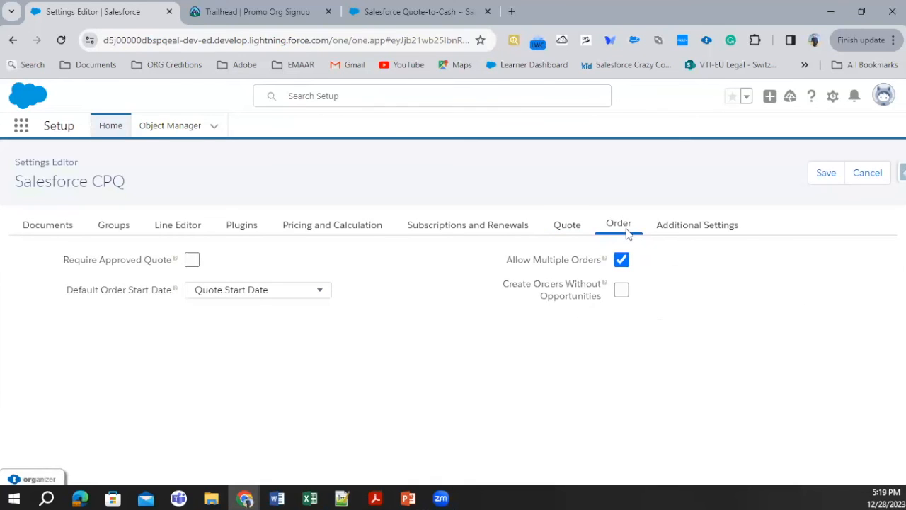
{"action": "left_click", "coordinate": [254, 292]}
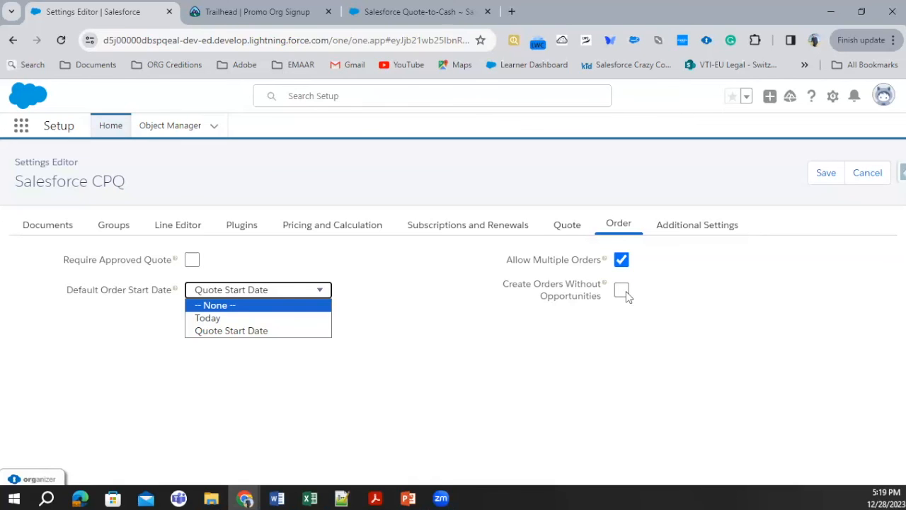
{"action": "left_click", "coordinate": [432, 338]}
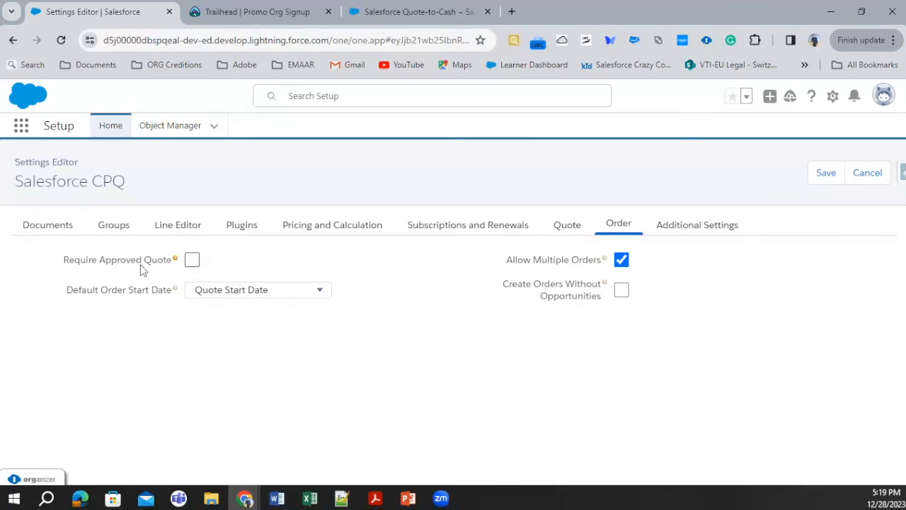
{"action": "left_click", "coordinate": [194, 260]}
Step: Review the Additional Settings, examining the available options for Product Description Field and Multiple Bundles View
{"action": "left_click", "coordinate": [701, 224]}
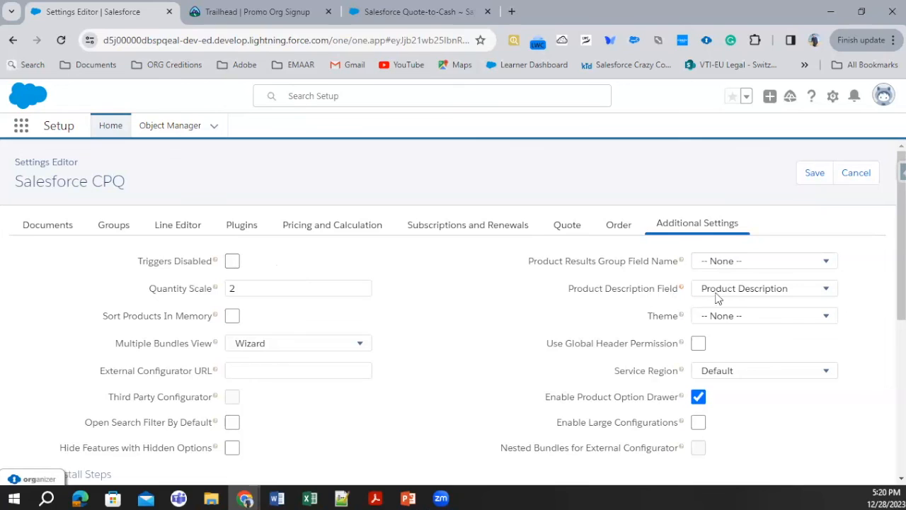
{"action": "left_click", "coordinate": [768, 290]}
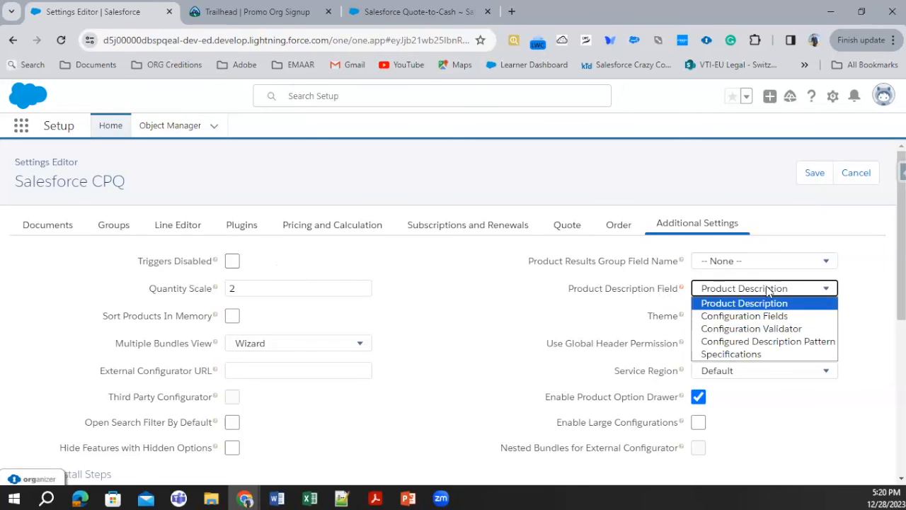
{"action": "left_click", "coordinate": [768, 291]}
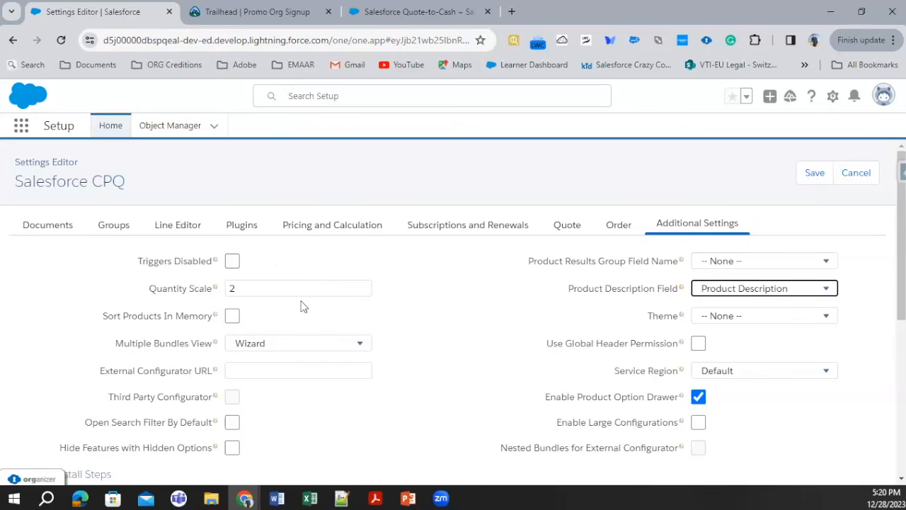
{"action": "scroll", "coordinate": [302, 305], "scroll_direction": "down", "scroll_amount": 1}
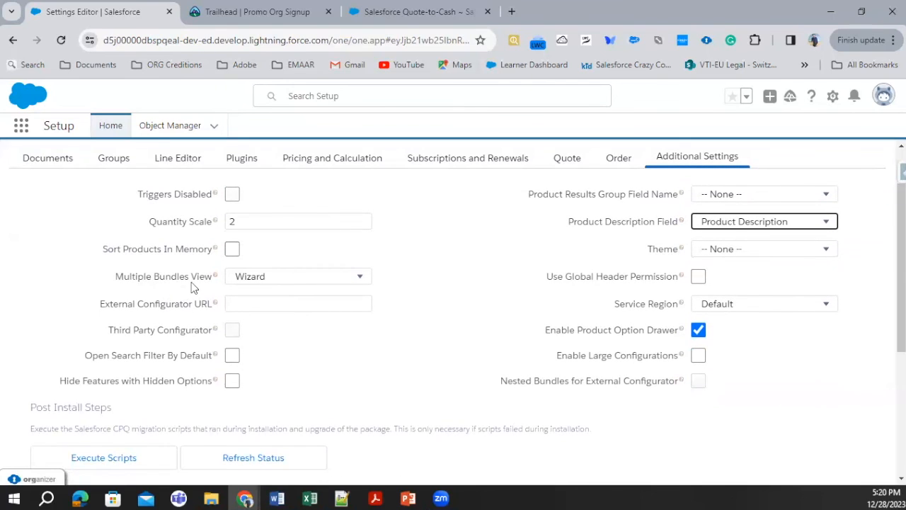
{"action": "left_click", "coordinate": [263, 281]}
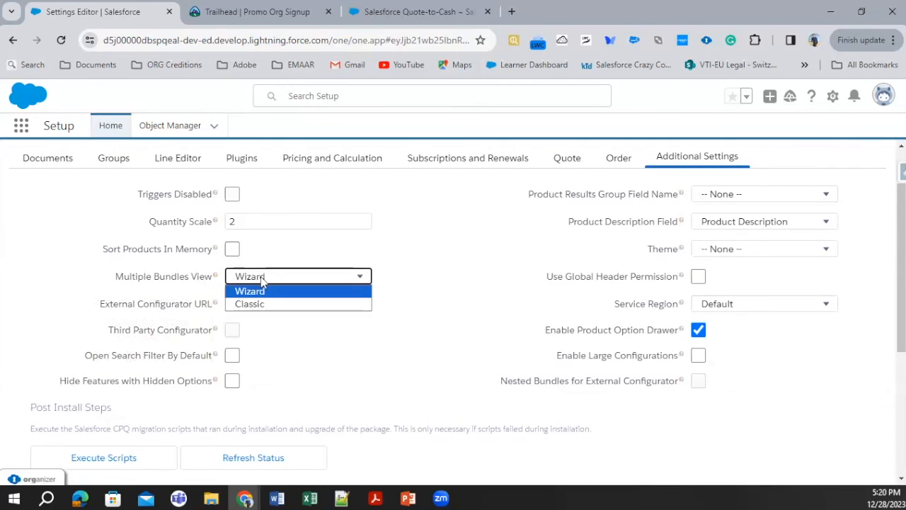
{"action": "left_click", "coordinate": [328, 292]}
{"action": "left_click", "coordinate": [519, 260]}
Step: Check the available Theme options and enable Use Global Header Permission
{"action": "left_click", "coordinate": [760, 251]}
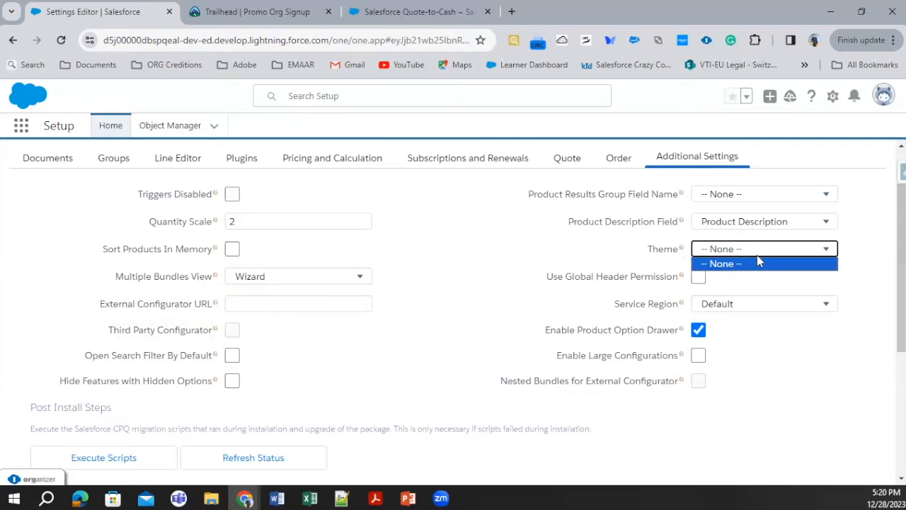
{"action": "left_click", "coordinate": [756, 258]}
{"action": "left_click", "coordinate": [723, 249]}
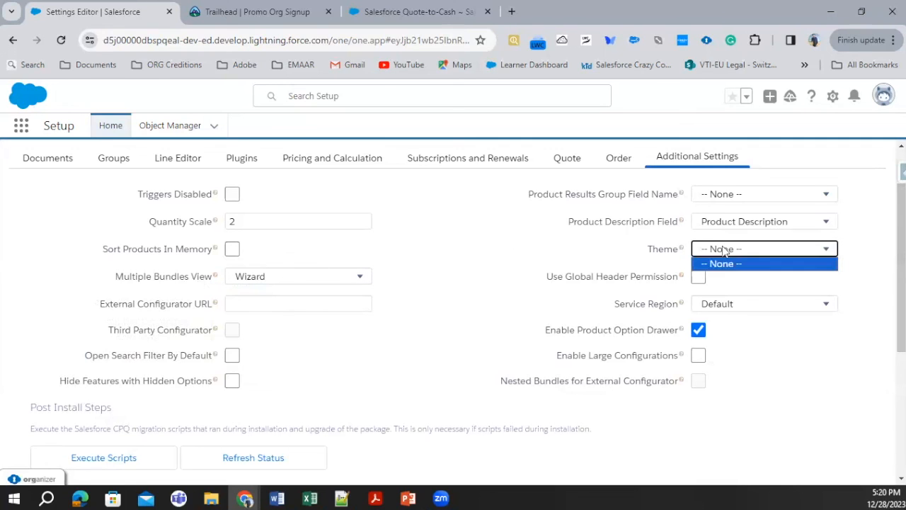
{"action": "left_click", "coordinate": [662, 281]}
{"action": "mouse_move", "coordinate": [683, 251]}
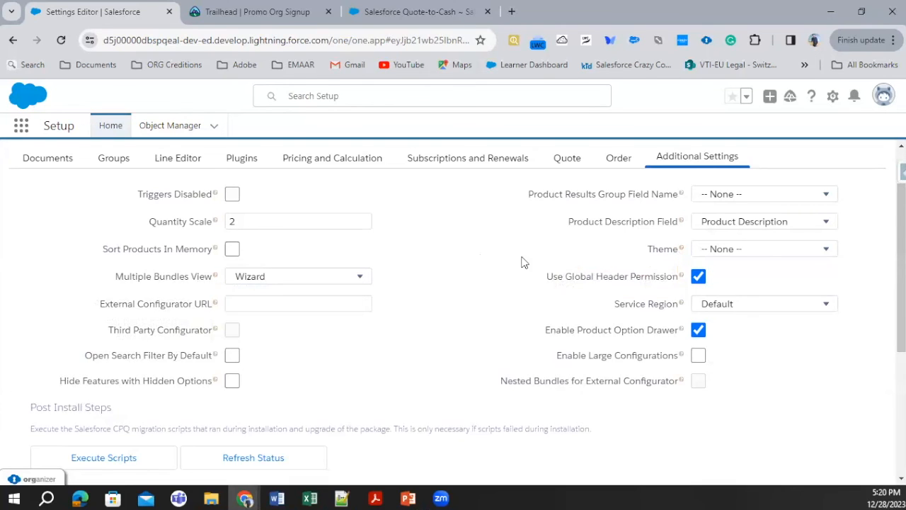
Step: Read the help for Enable Product Option Drawer and Third Party Configurator, and execute the post-install migration scripts
{"action": "scroll", "coordinate": [527, 297], "scroll_direction": "down", "scroll_amount": 1}
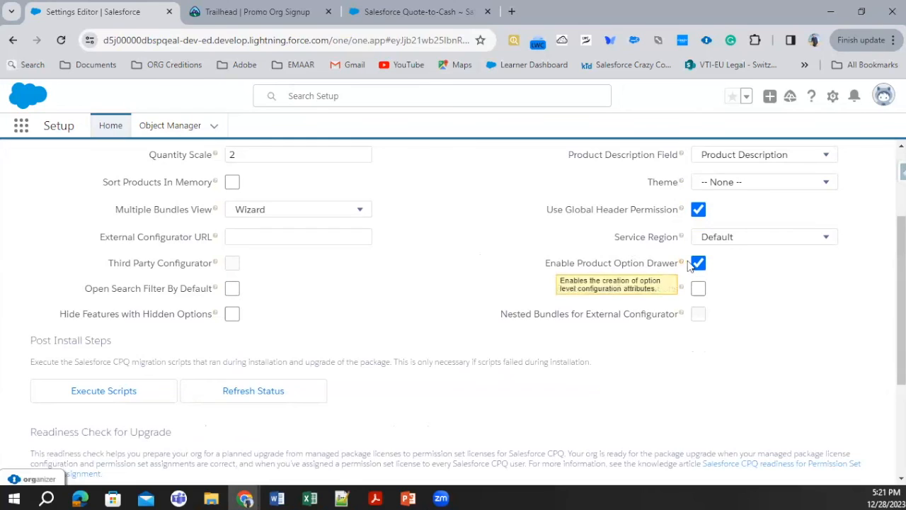
{"action": "mouse_move", "coordinate": [684, 265]}
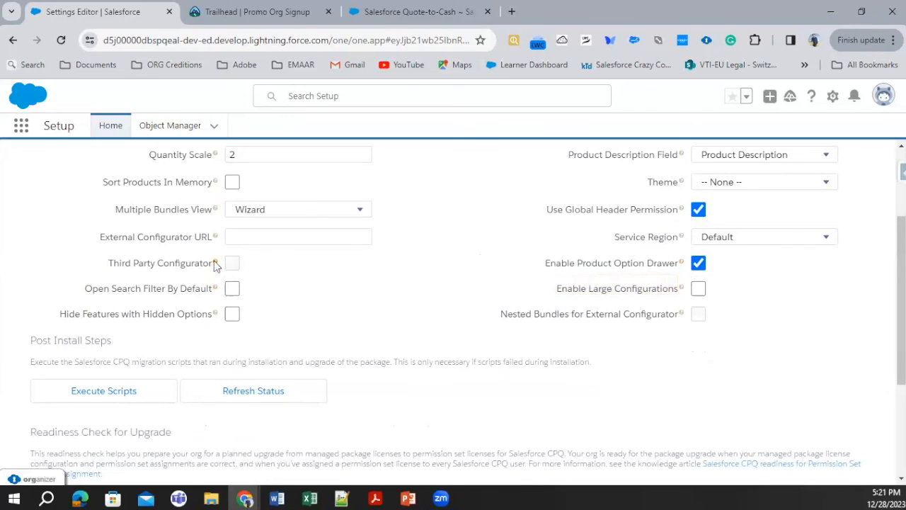
{"action": "mouse_move", "coordinate": [215, 263]}
{"action": "scroll", "coordinate": [252, 262], "scroll_direction": "up", "scroll_amount": 2}
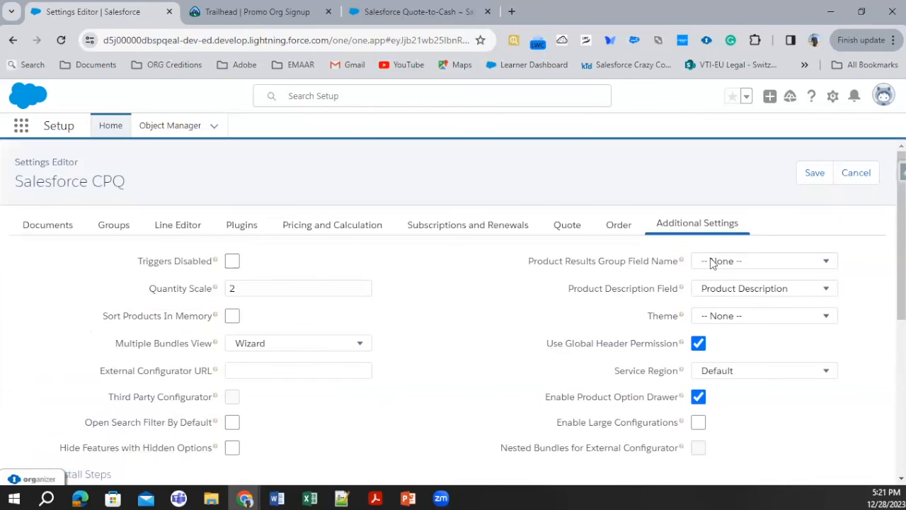
{"action": "scroll", "coordinate": [241, 402], "scroll_direction": "down", "scroll_amount": 3}
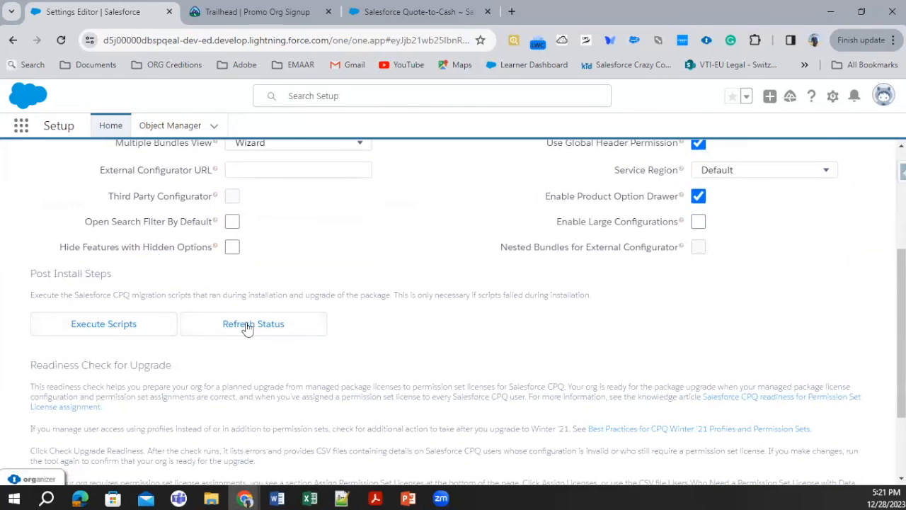
{"action": "left_click", "coordinate": [82, 322]}
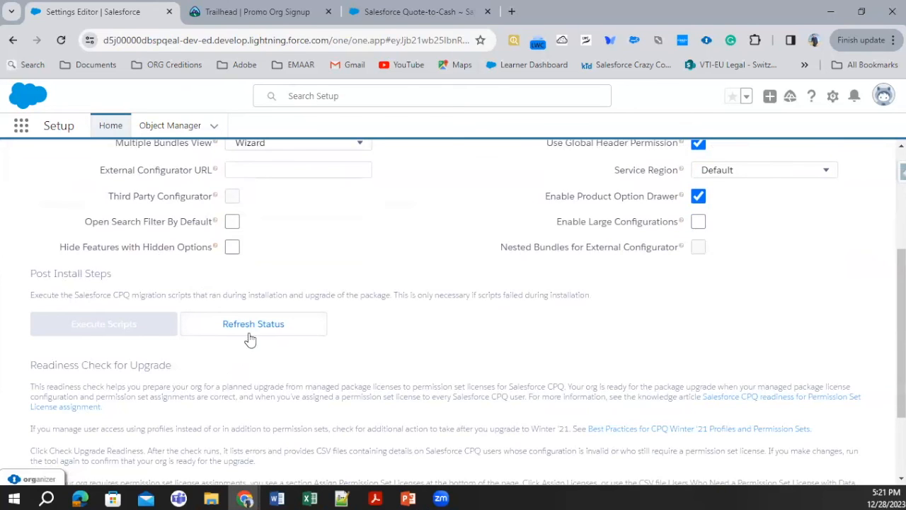
{"action": "scroll", "coordinate": [249, 371], "scroll_direction": "down", "scroll_amount": 2}
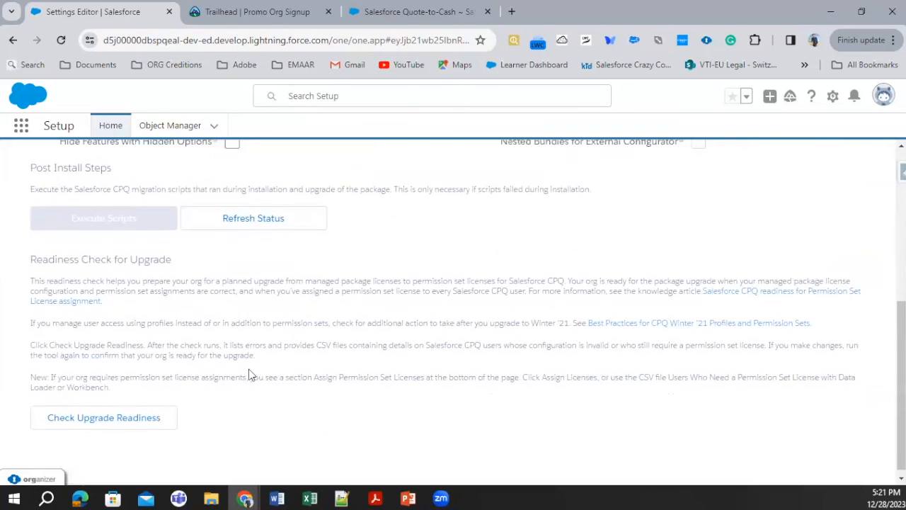
Step: Check the latest status of the post-install migration scripts and refresh it
{"action": "scroll", "coordinate": [248, 373], "scroll_direction": "up", "scroll_amount": 3}
{"action": "scroll", "coordinate": [247, 378], "scroll_direction": "down", "scroll_amount": 3}
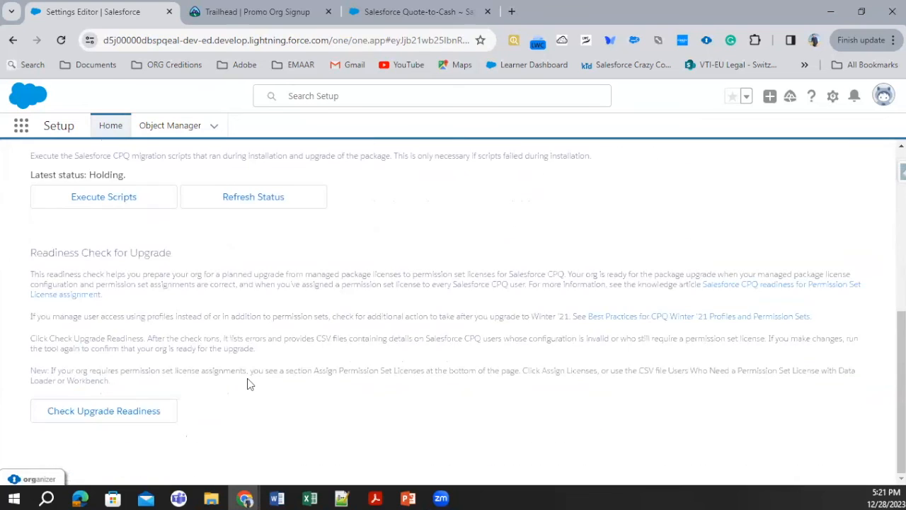
{"action": "scroll", "coordinate": [227, 380], "scroll_direction": "up", "scroll_amount": 2}
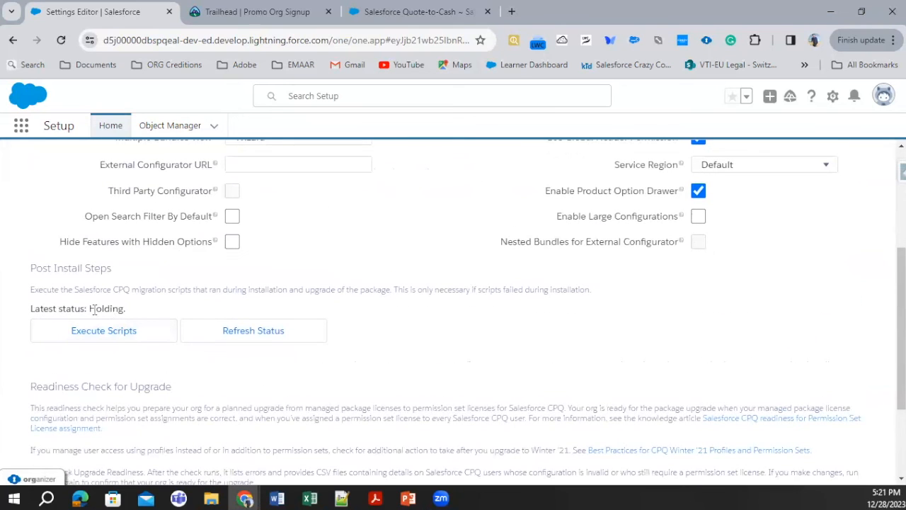
{"action": "left_click_drag", "start_coordinate": [32, 309], "coordinate": [146, 319]}
{"action": "left_click", "coordinate": [271, 330]}
{"action": "scroll", "coordinate": [318, 340], "scroll_direction": "up", "scroll_amount": 3}
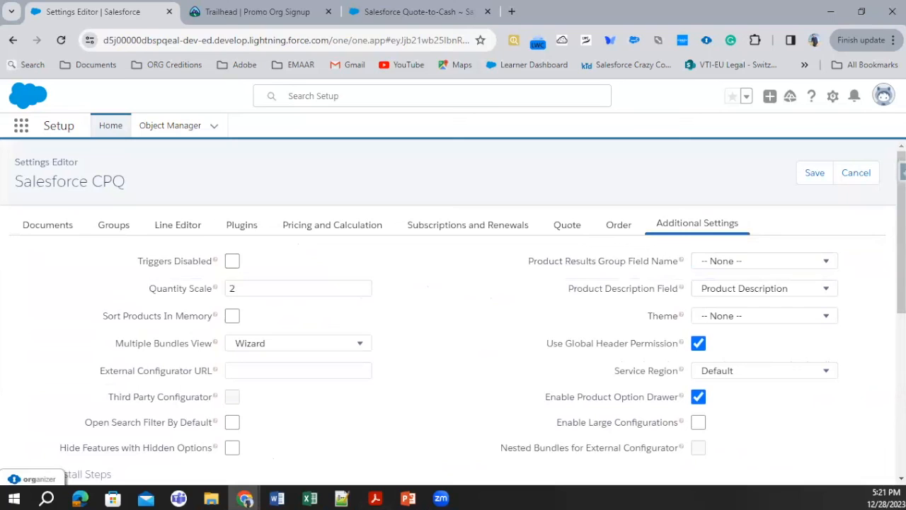
Step: Revisit the Documents, Groups, Line Editor, Plugins, Pricing and Calculation, Subscriptions and Renewals, Quote and Order settings in turn
{"action": "left_click", "coordinate": [60, 232]}
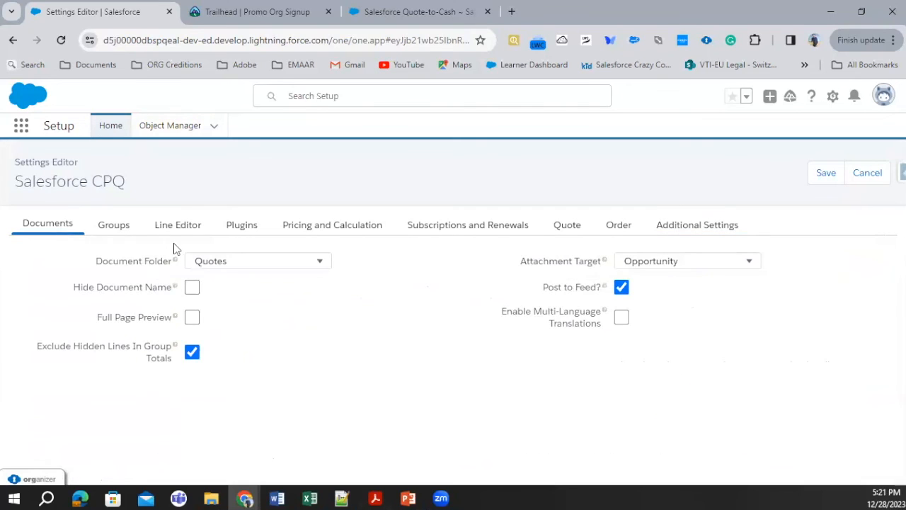
{"action": "left_click", "coordinate": [127, 231]}
{"action": "left_click", "coordinate": [177, 228]}
{"action": "left_click", "coordinate": [243, 225]}
{"action": "left_click", "coordinate": [344, 227]}
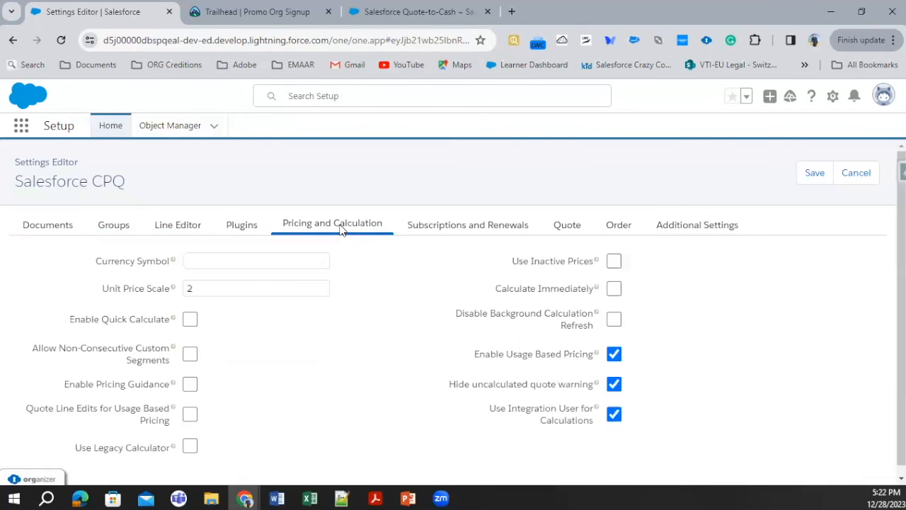
{"action": "left_click", "coordinate": [499, 228]}
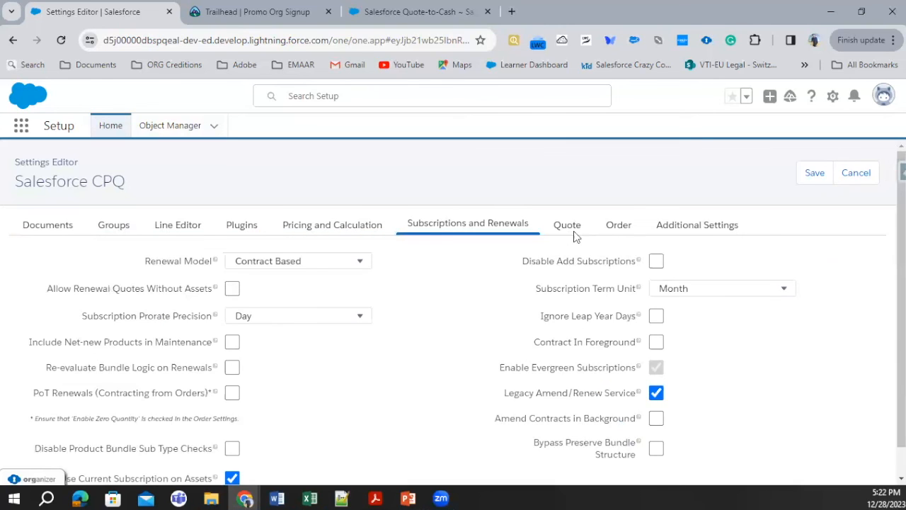
{"action": "left_click", "coordinate": [574, 235]}
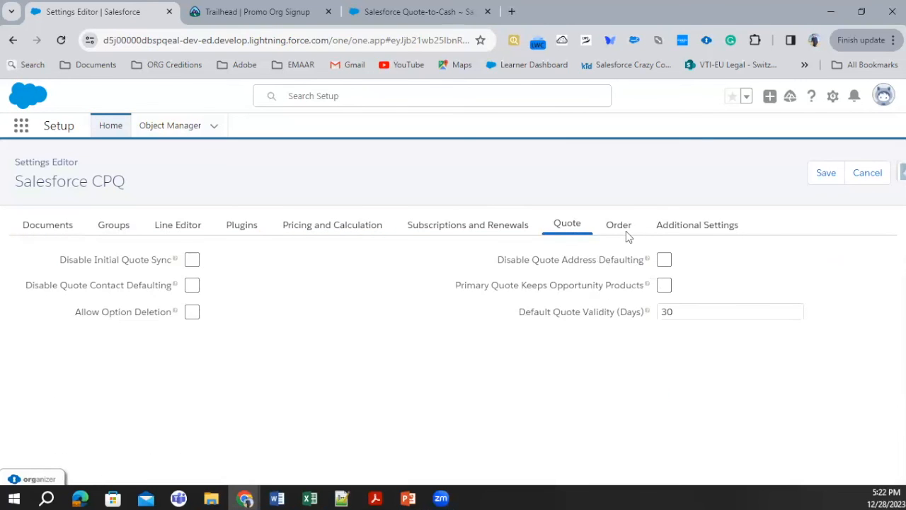
{"action": "left_click", "coordinate": [622, 233]}
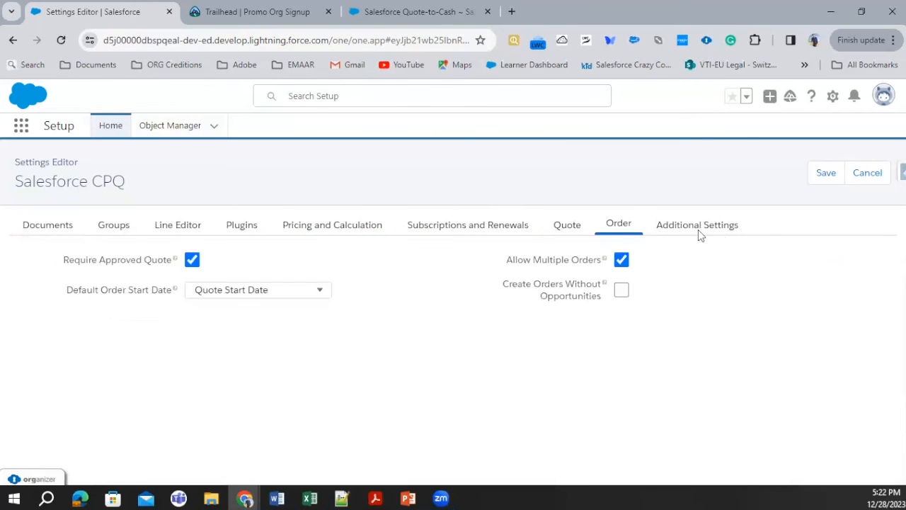
Step: Look over the Additional Settings again, including the Post Install Steps and Readiness Check for Upgrade sections
{"action": "left_click", "coordinate": [698, 229]}
{"action": "scroll", "coordinate": [565, 315], "scroll_direction": "down", "scroll_amount": 15}
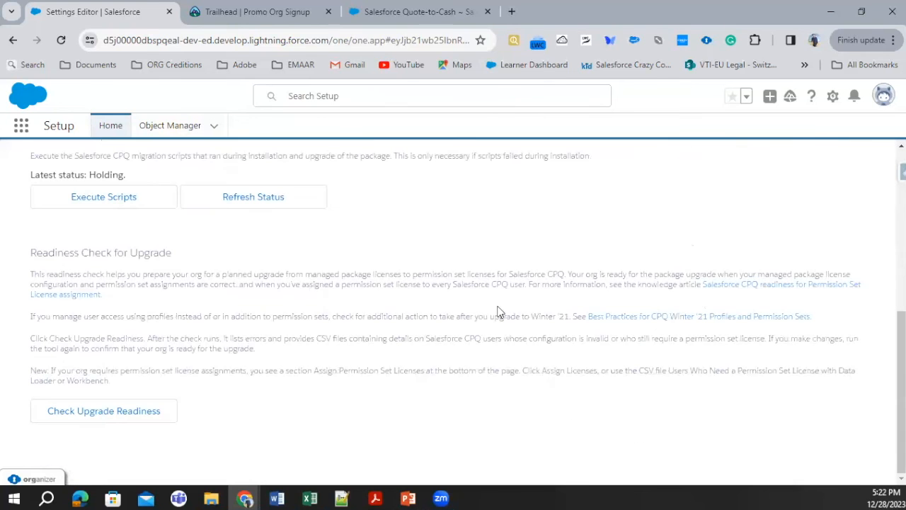
{"action": "scroll", "coordinate": [116, 399], "scroll_direction": "up", "scroll_amount": 3}
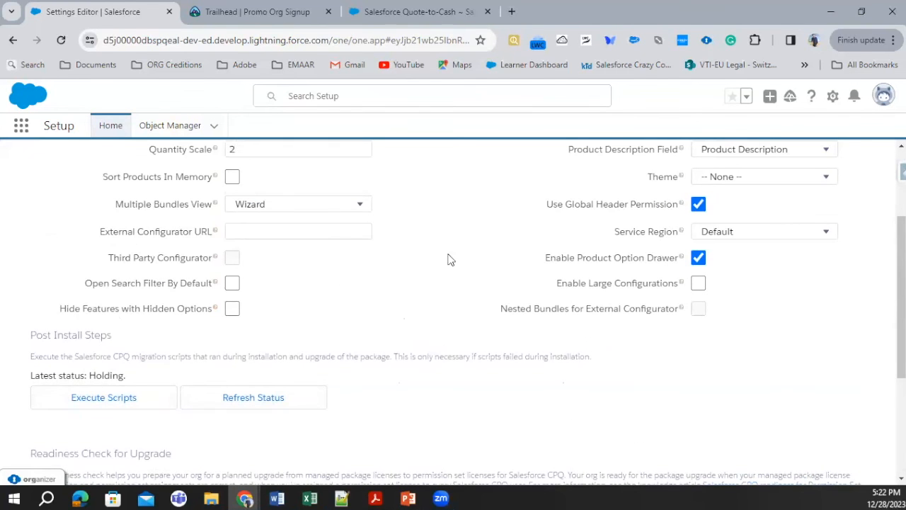
{"action": "scroll", "coordinate": [495, 244], "scroll_direction": "up", "scroll_amount": 2}
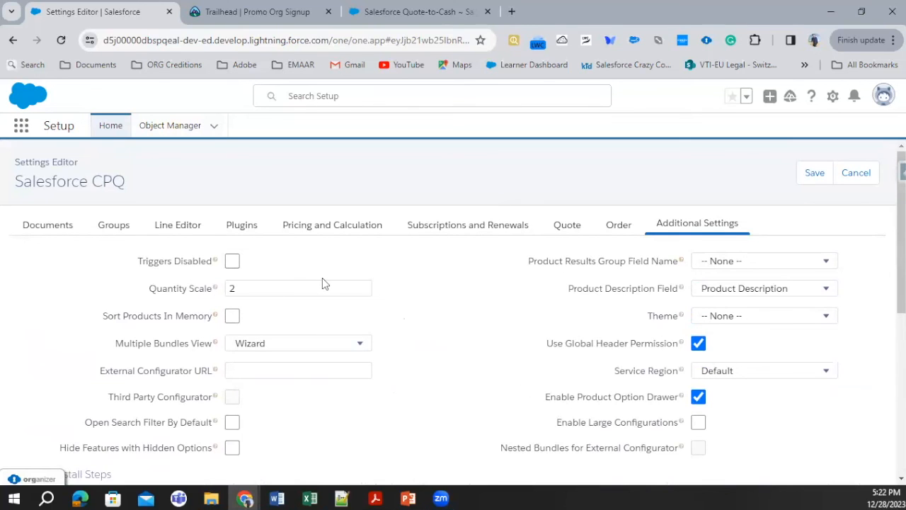
Step: Switch to the Day 1 Salesforce CPQ Basic presentation in PowerPoint and review the Document Page Settings and Group Package Settings slides
{"action": "left_click", "coordinate": [409, 498]}
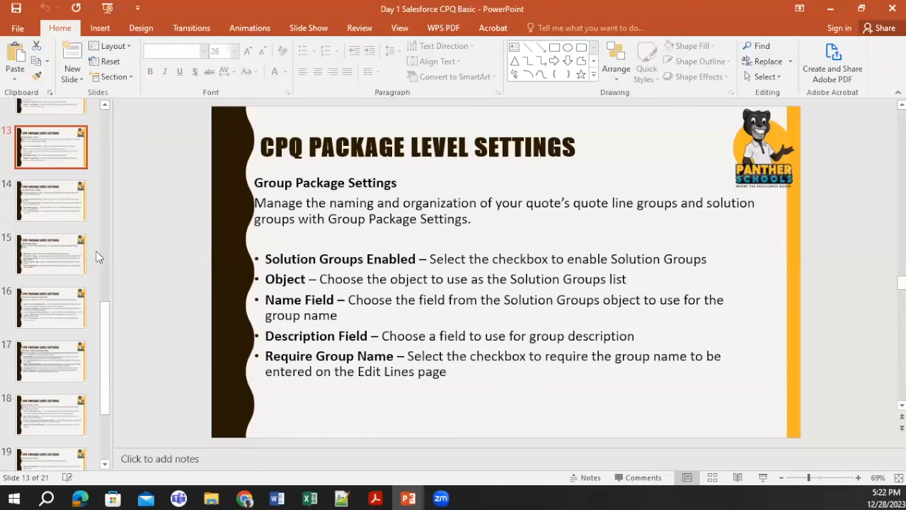
{"action": "scroll", "coordinate": [64, 182], "scroll_direction": "up", "scroll_amount": 2}
{"action": "scroll", "coordinate": [66, 175], "scroll_direction": "up", "scroll_amount": 2}
{"action": "left_click", "coordinate": [60, 234]}
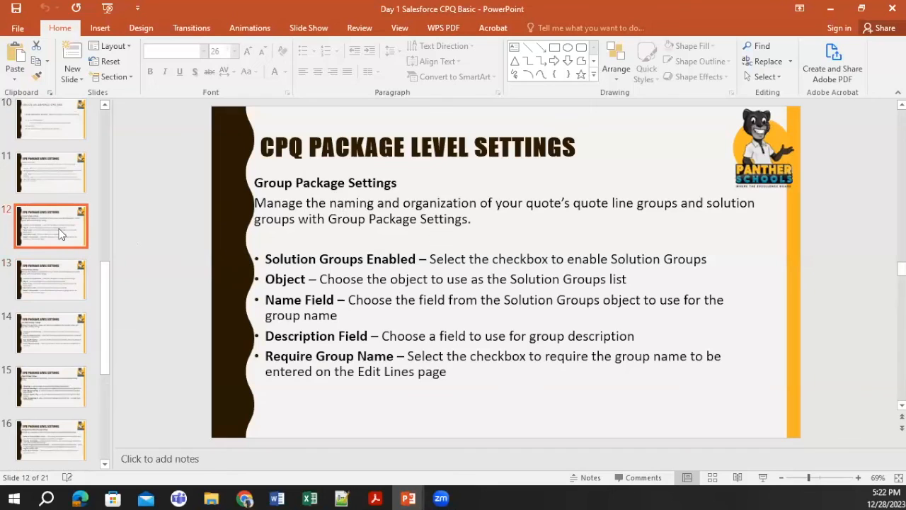
{"action": "left_click", "coordinate": [49, 178]}
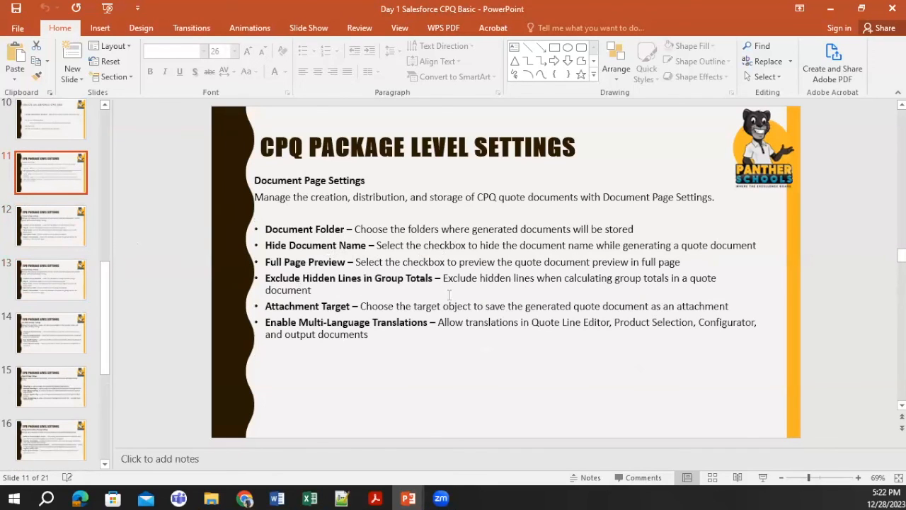
{"action": "left_click", "coordinate": [63, 241]}
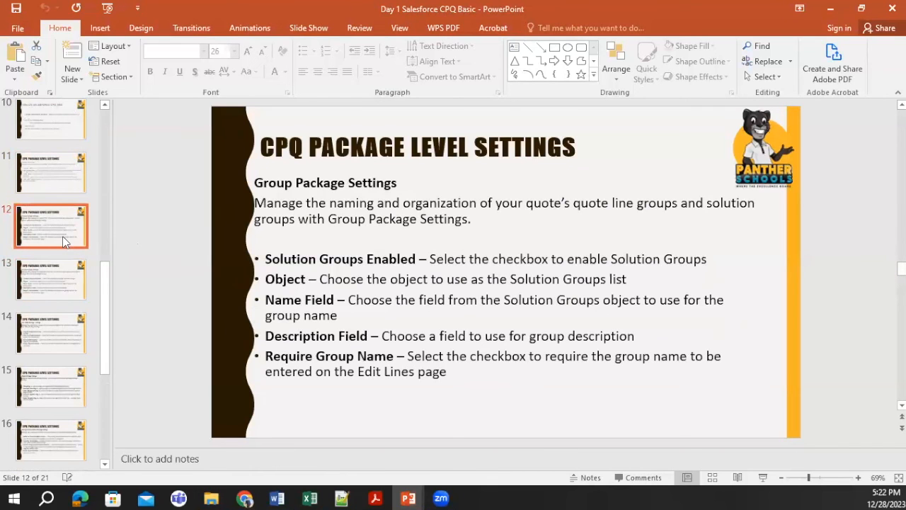